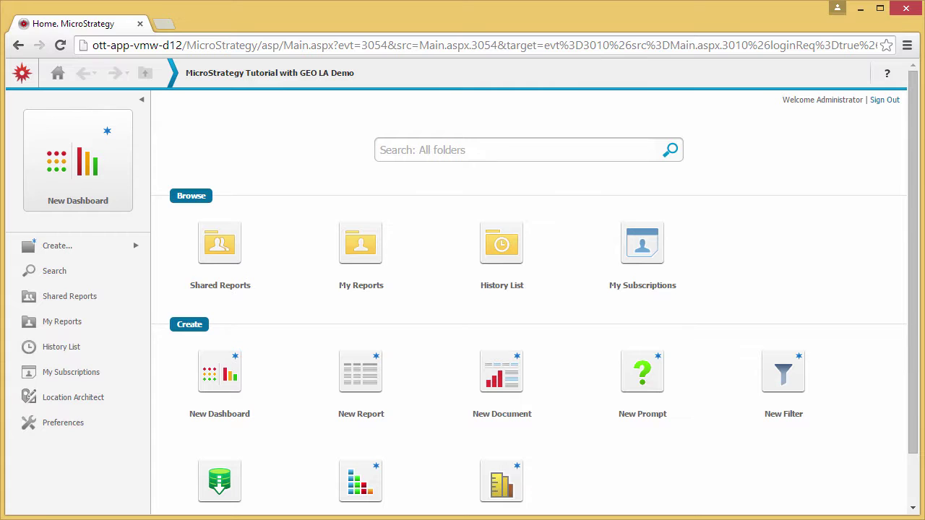
In Location Architect, inspect the US City and US State location definitions.
click(44, 399)
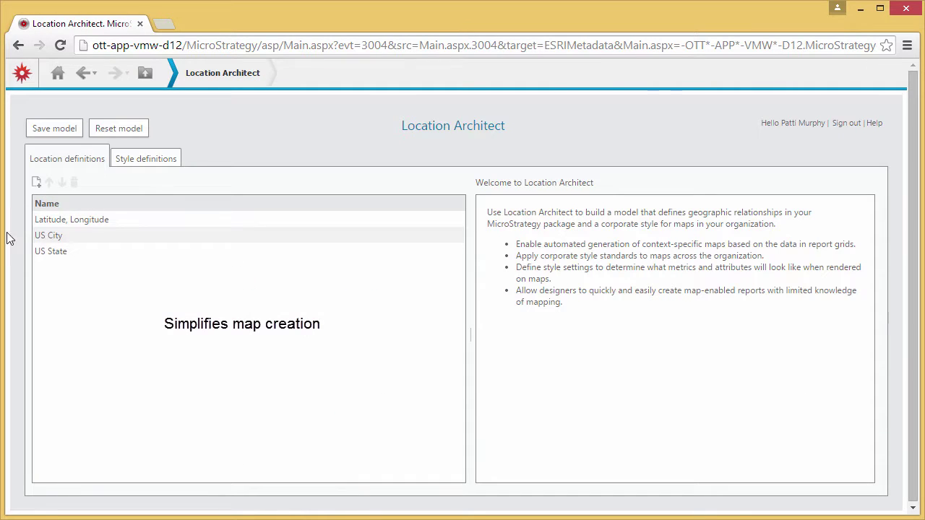
click(39, 236)
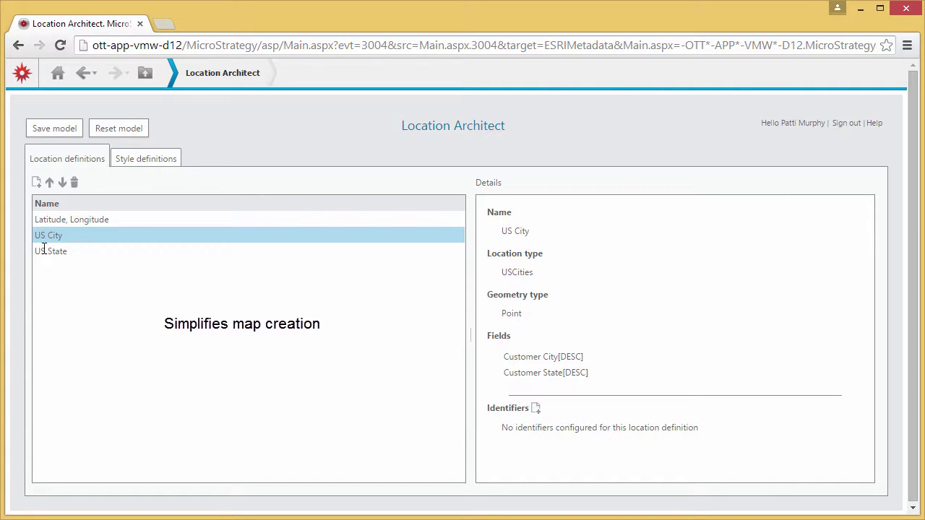
click(45, 251)
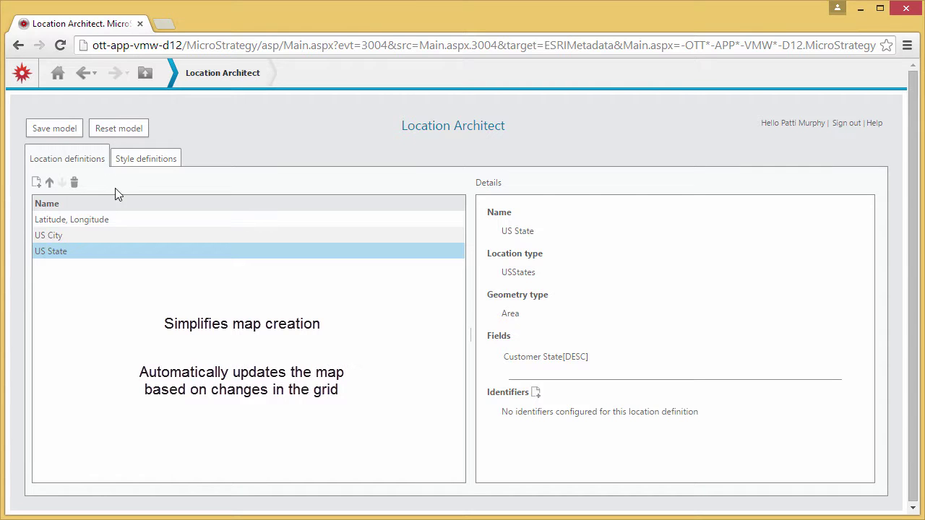
Review the area styling of the Profit and Revenue style definitions.
click(130, 162)
click(136, 226)
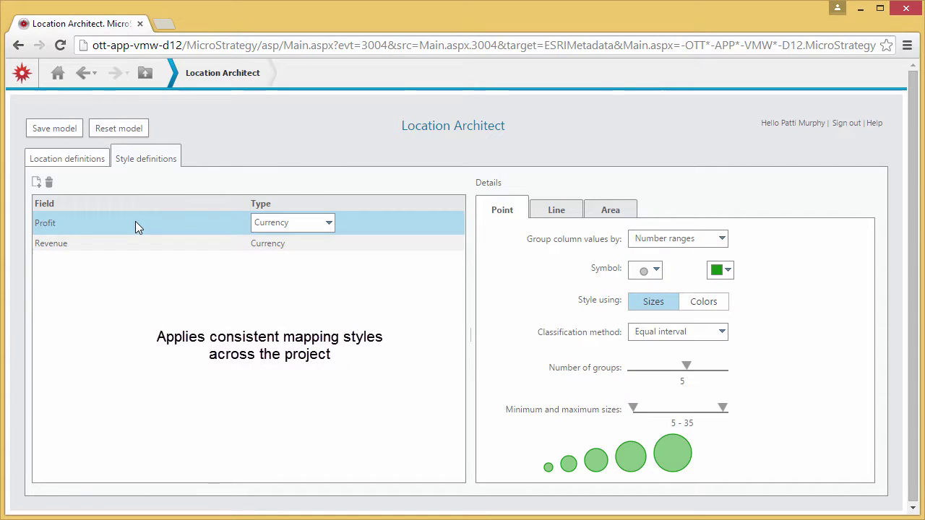
click(606, 210)
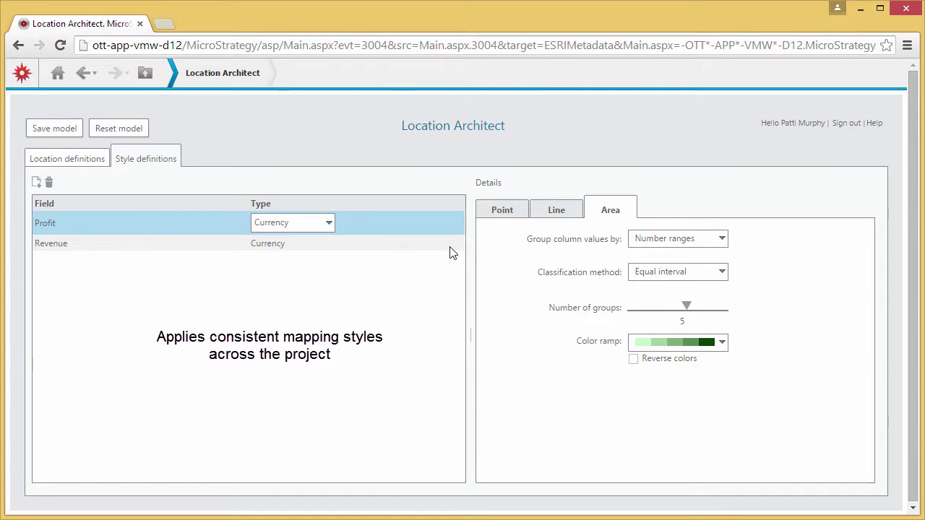
click(449, 246)
click(603, 215)
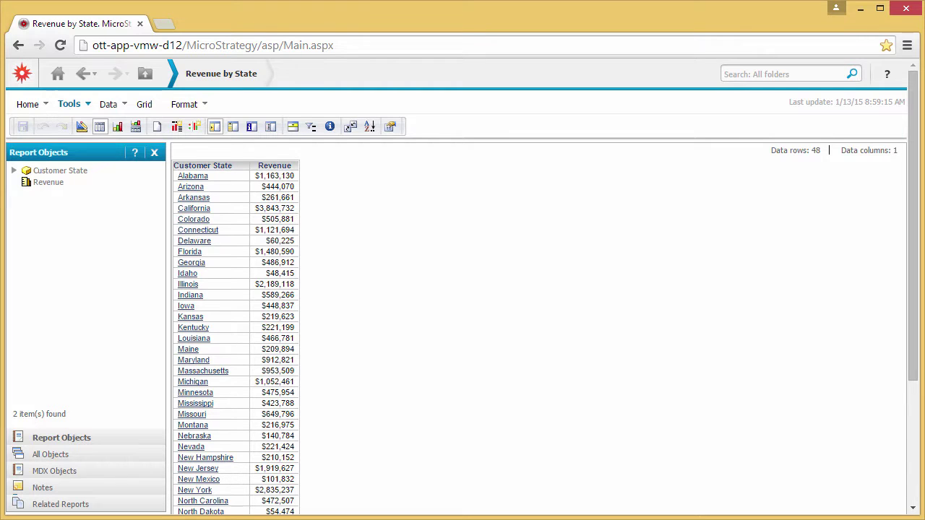
Apply the Esri Maps for MicroStrategy Report visualization to the Revenue by State report.
click(89, 106)
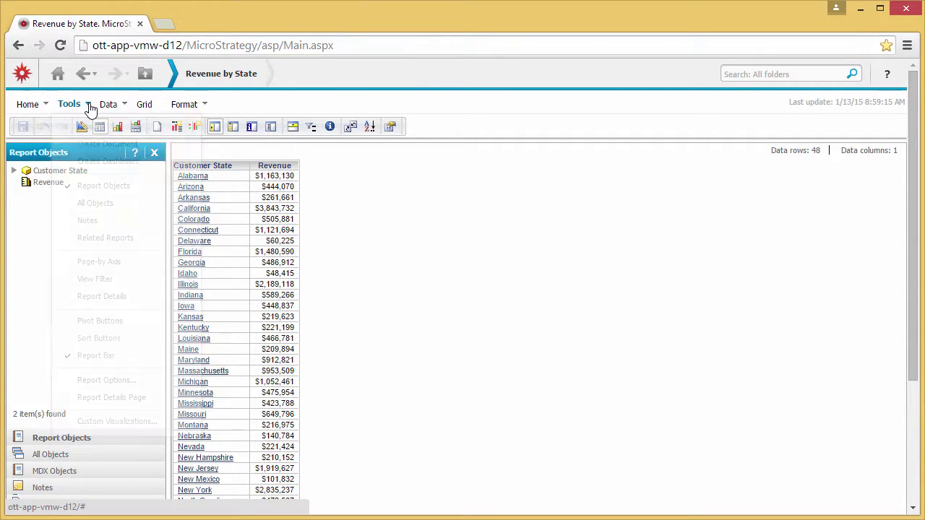
click(161, 431)
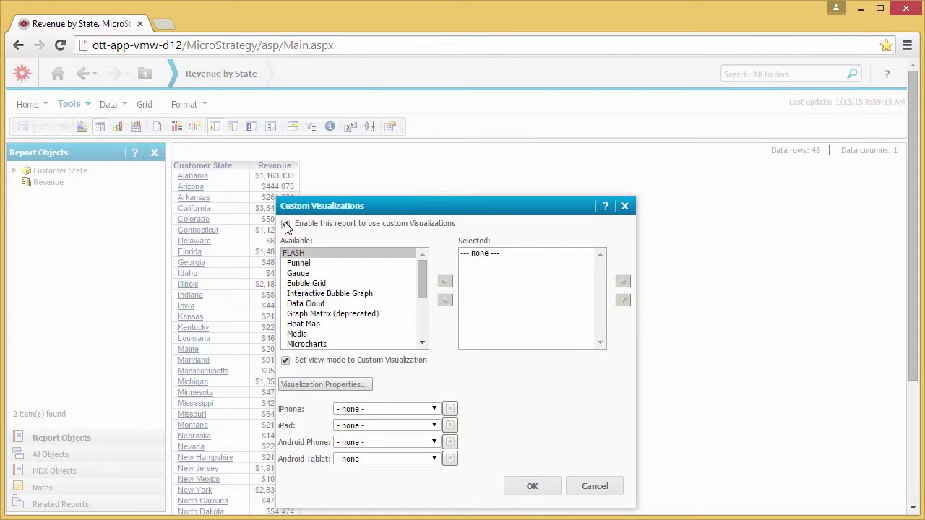
drag(422, 284, 426, 340)
click(405, 345)
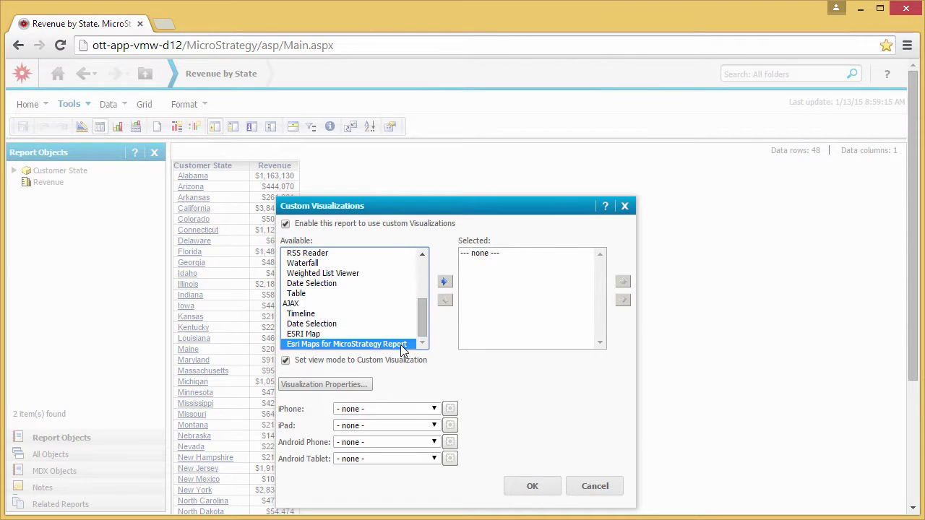
click(446, 281)
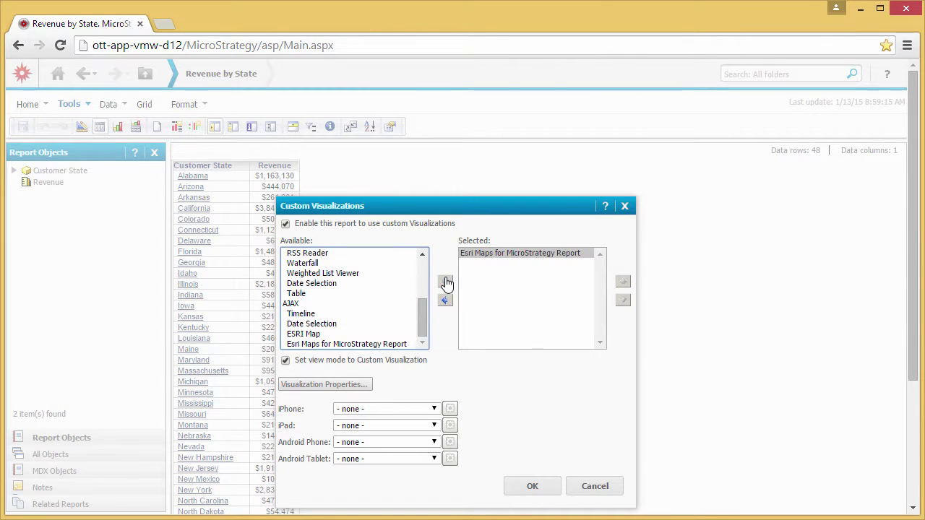
click(544, 493)
drag(914, 143, 914, 295)
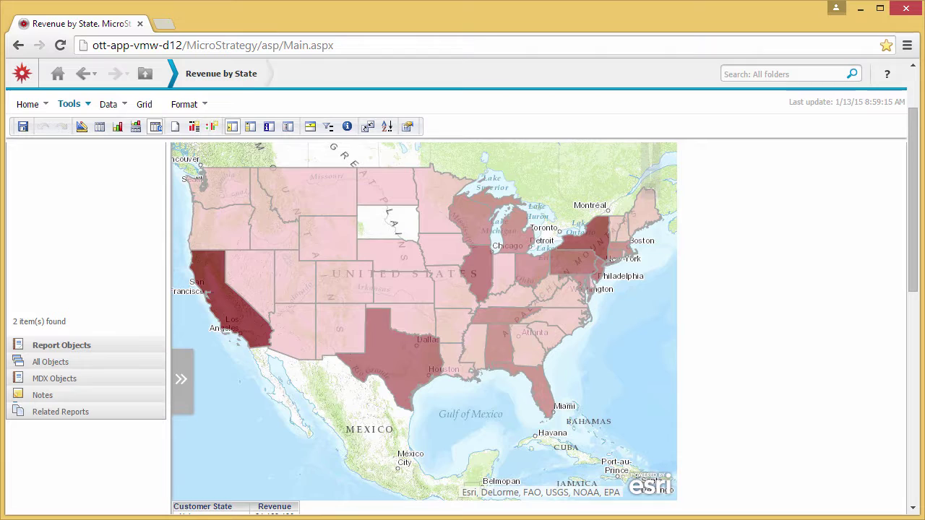
Add the Profit metric from All Objects > Metrics > Sales Metrics to the report grid.
click(44, 365)
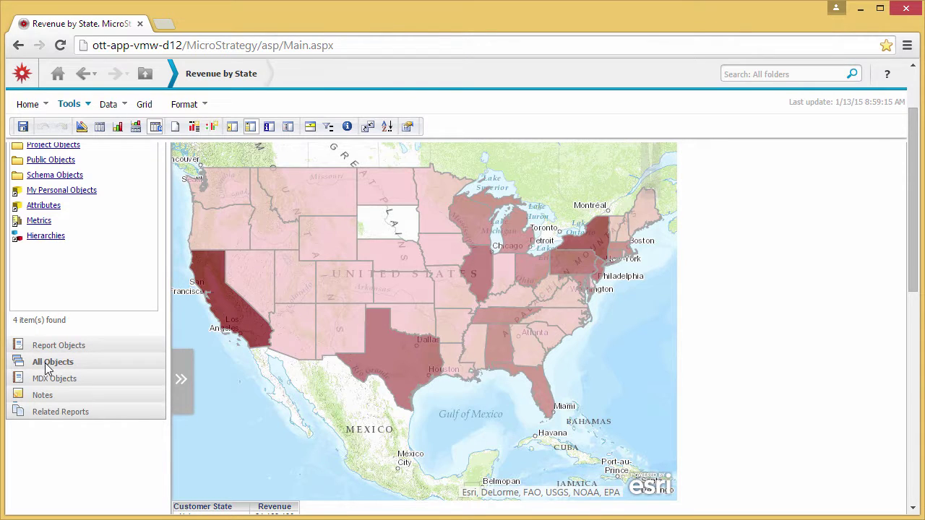
click(39, 221)
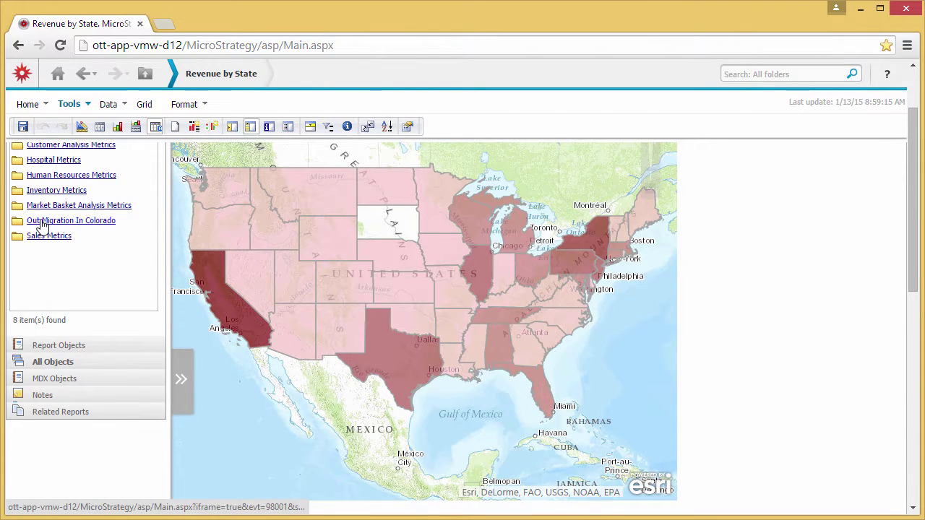
click(43, 236)
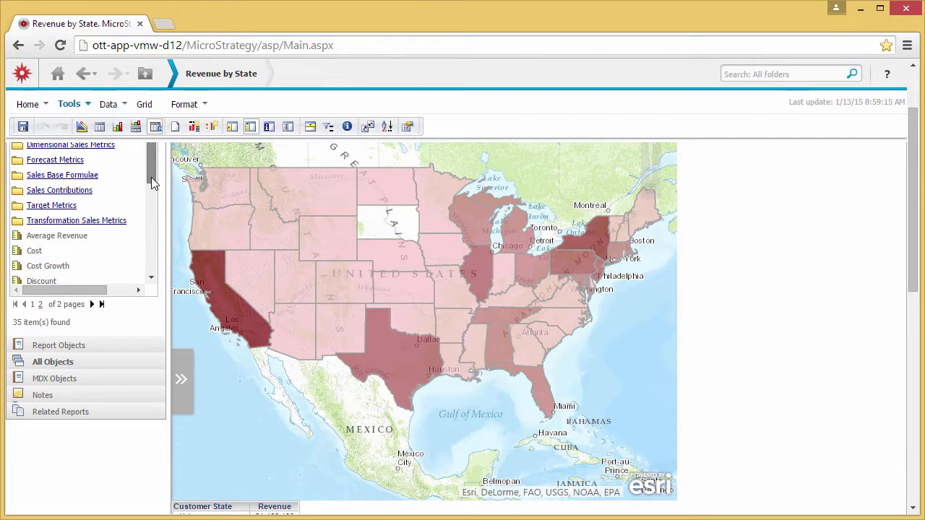
drag(151, 177, 154, 209)
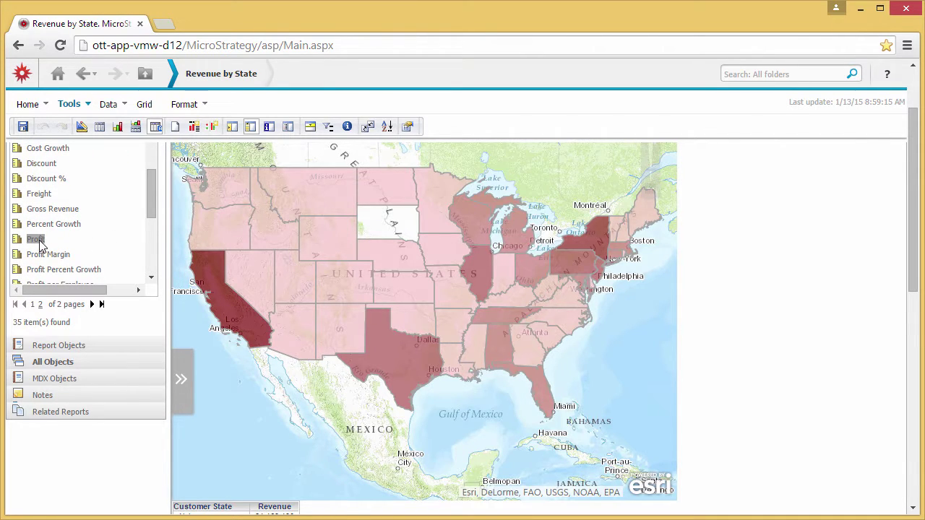
double_click(36, 240)
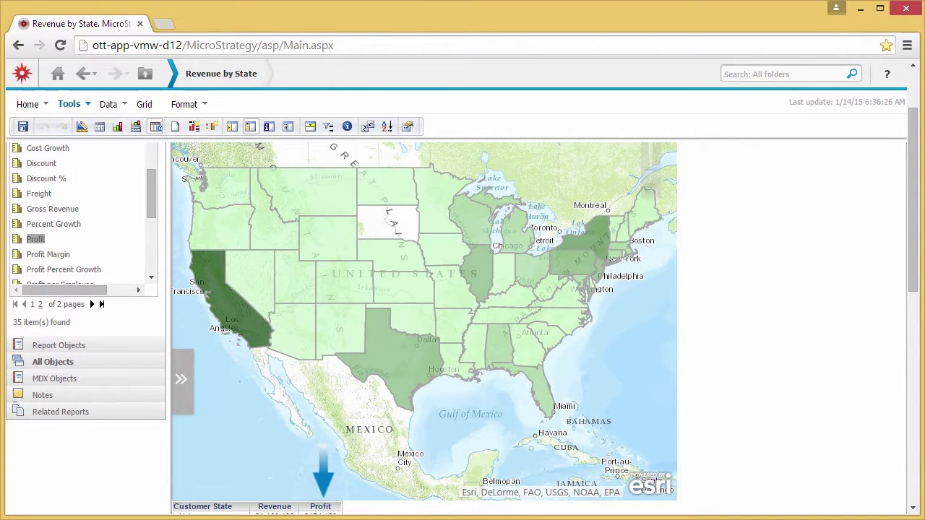
drag(914, 242, 908, 274)
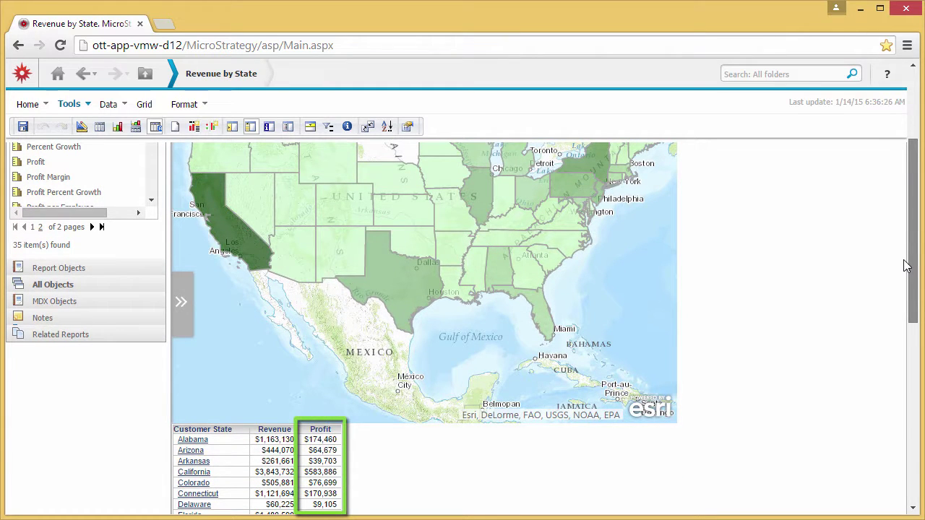
scroll(905, 260, up, 1)
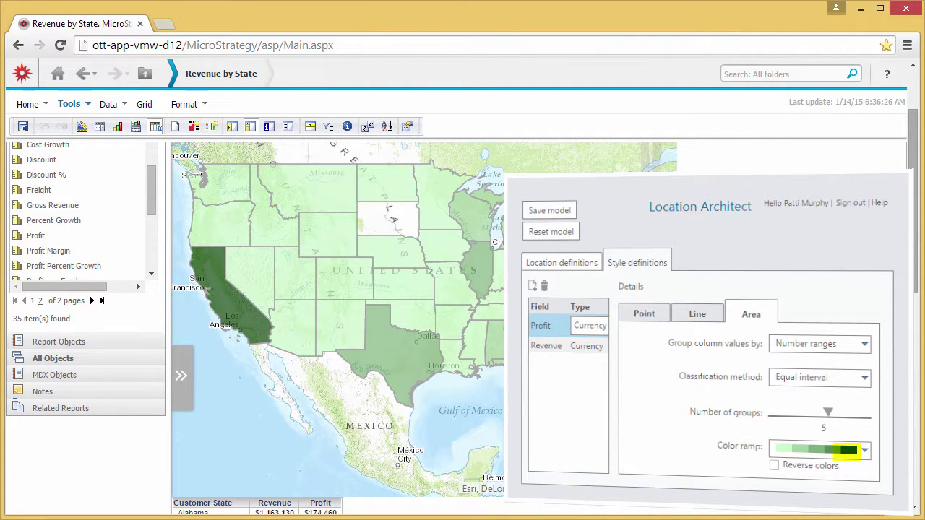
click(181, 390)
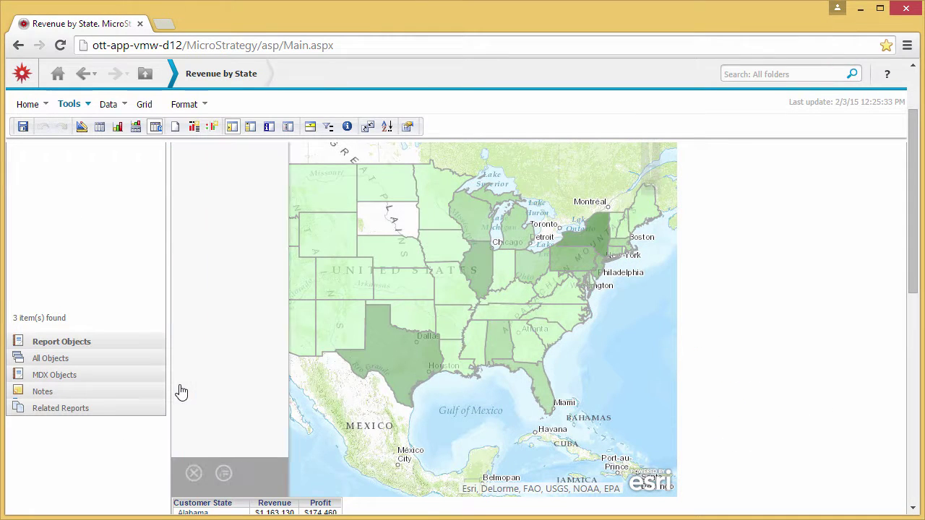
click(213, 229)
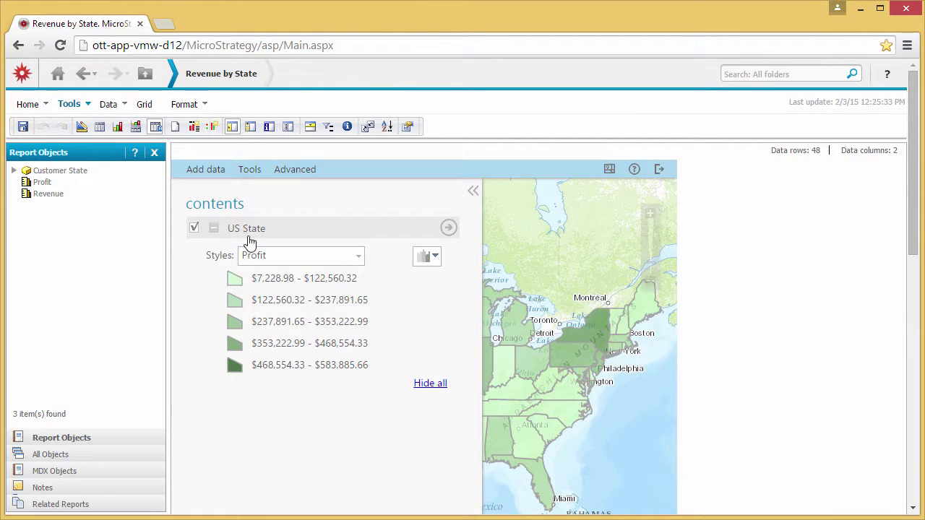
click(358, 256)
click(357, 292)
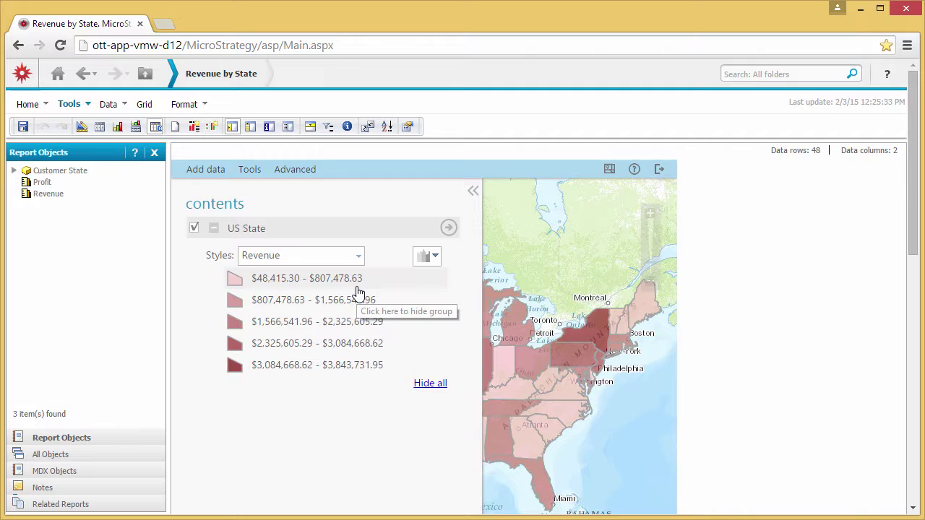
click(359, 257)
click(358, 274)
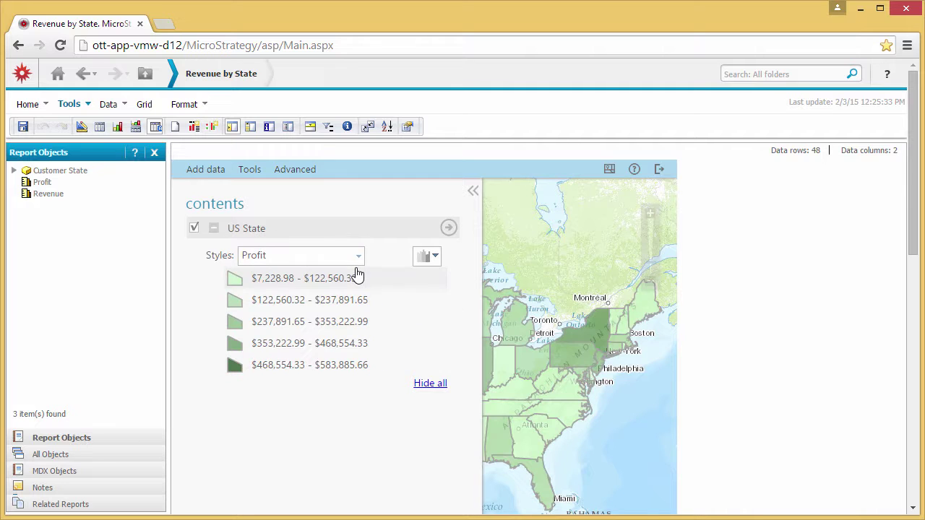
click(472, 192)
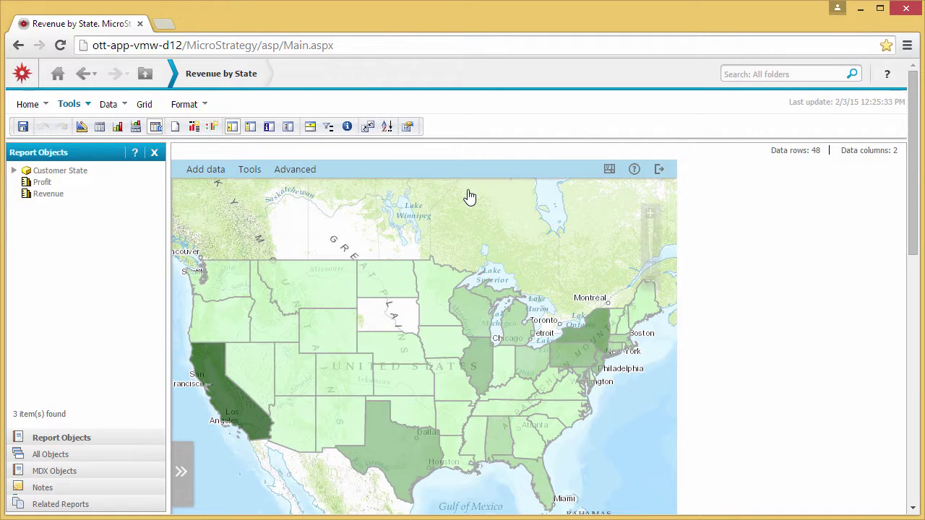
drag(914, 240, 919, 333)
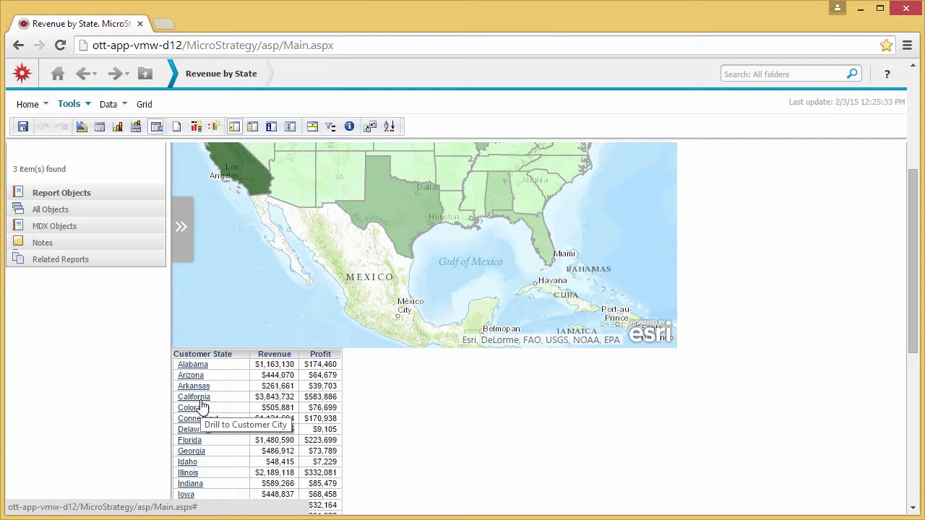
Drill California to Customer City to map its cities as bubbles.
click(203, 407)
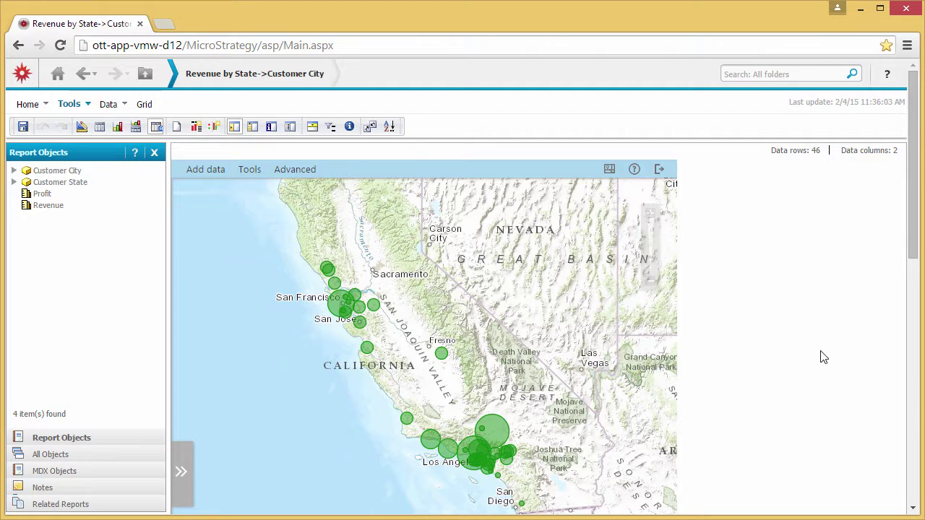
drag(913, 247, 921, 318)
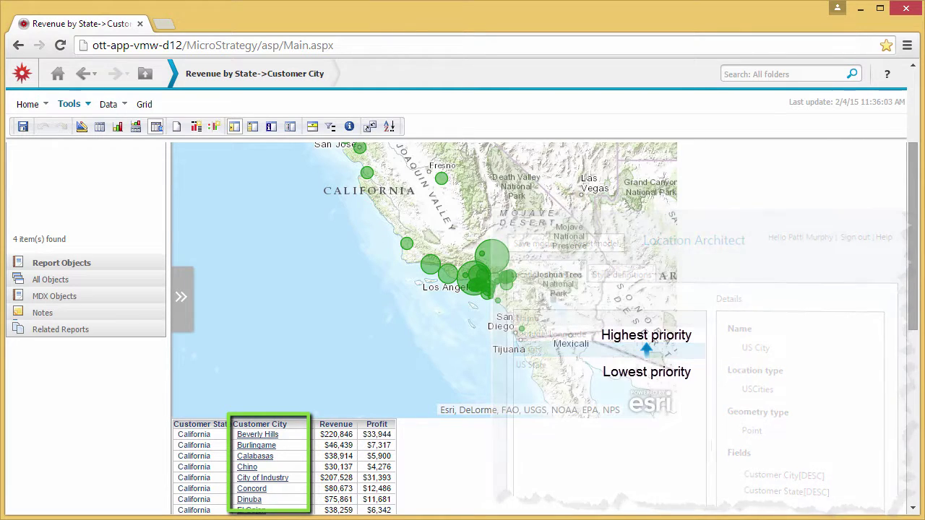
Drill Los Angeles to Customer to map its individual customers.
drag(917, 324, 917, 407)
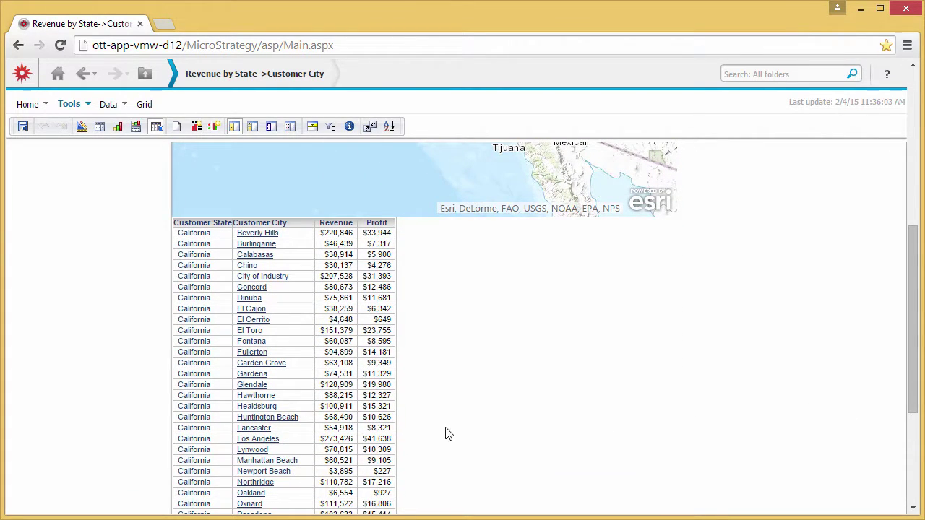
click(259, 441)
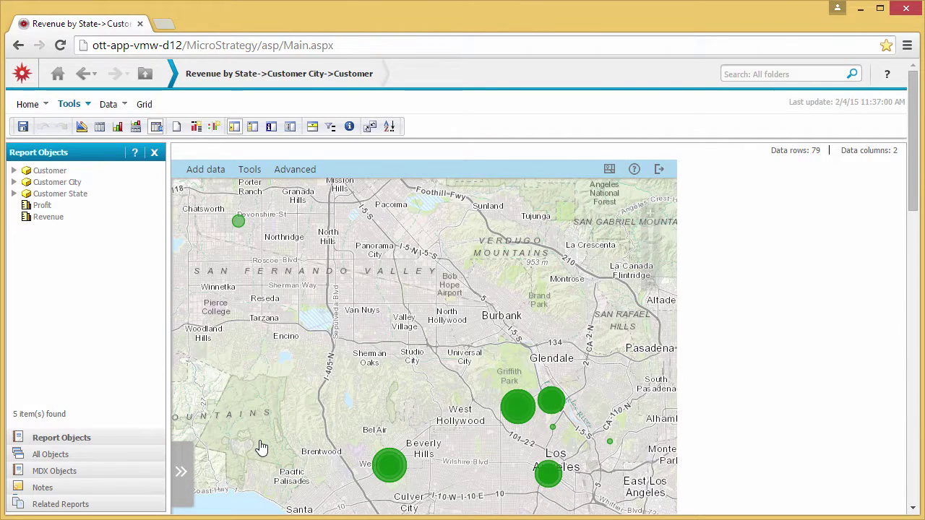
drag(914, 211, 918, 278)
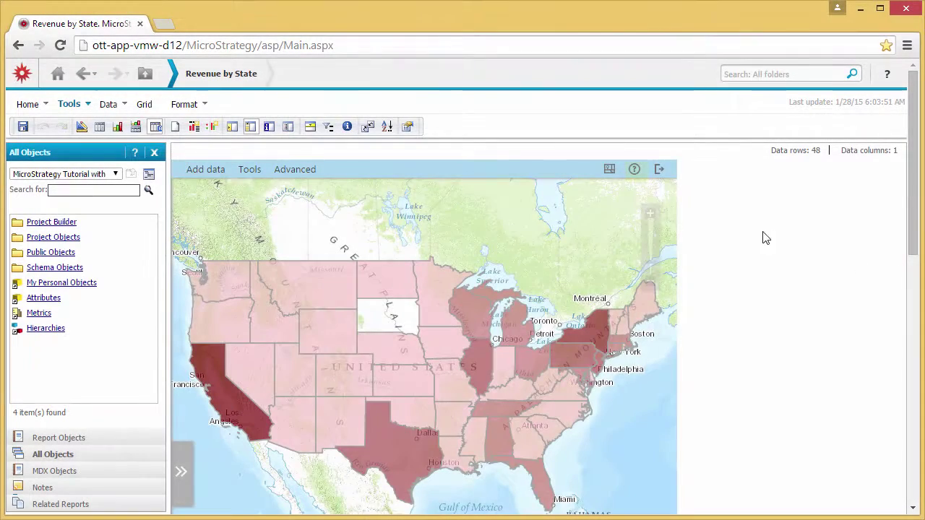
Go from the map's help icon to the Build a Model documentation page.
click(634, 176)
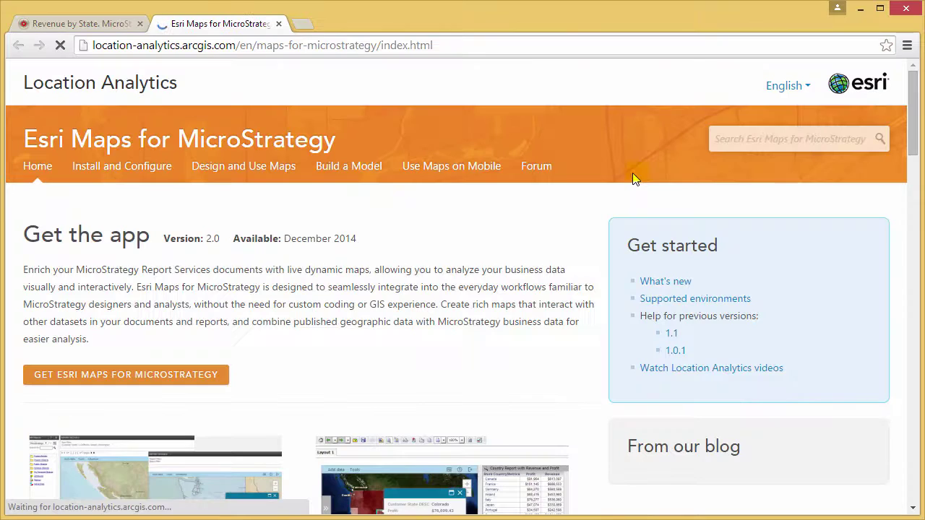
click(367, 180)
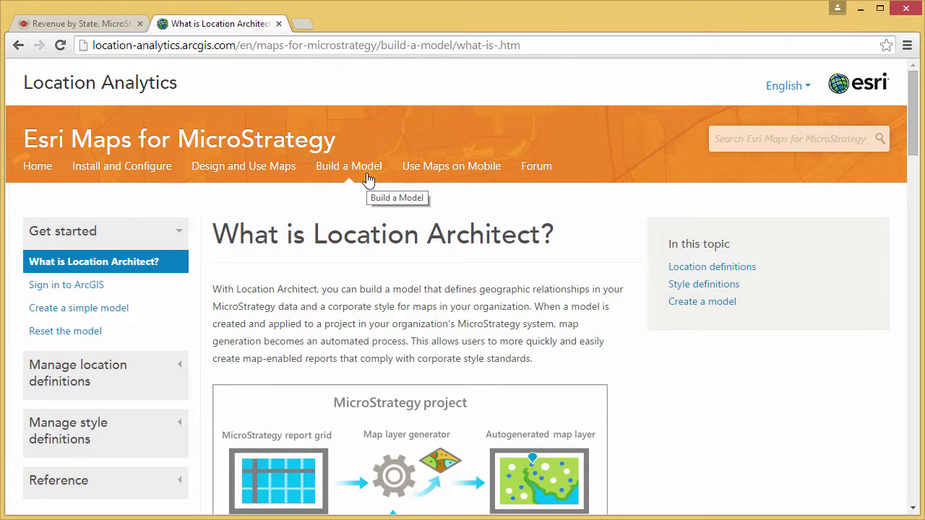